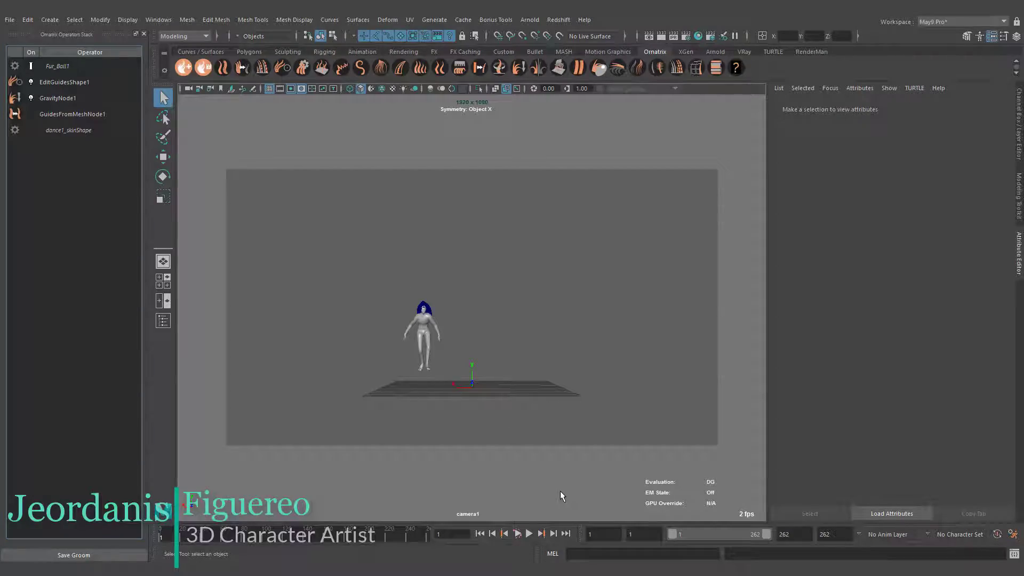
Step: Play the dancing character's animation to preview the hair, then stop and rewind to the start
click(529, 534)
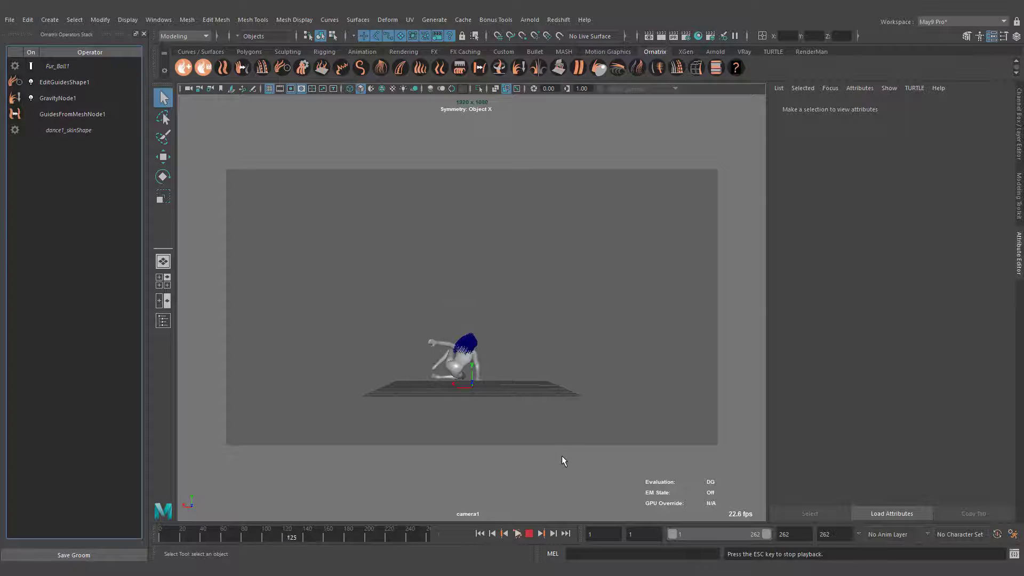
click(480, 533)
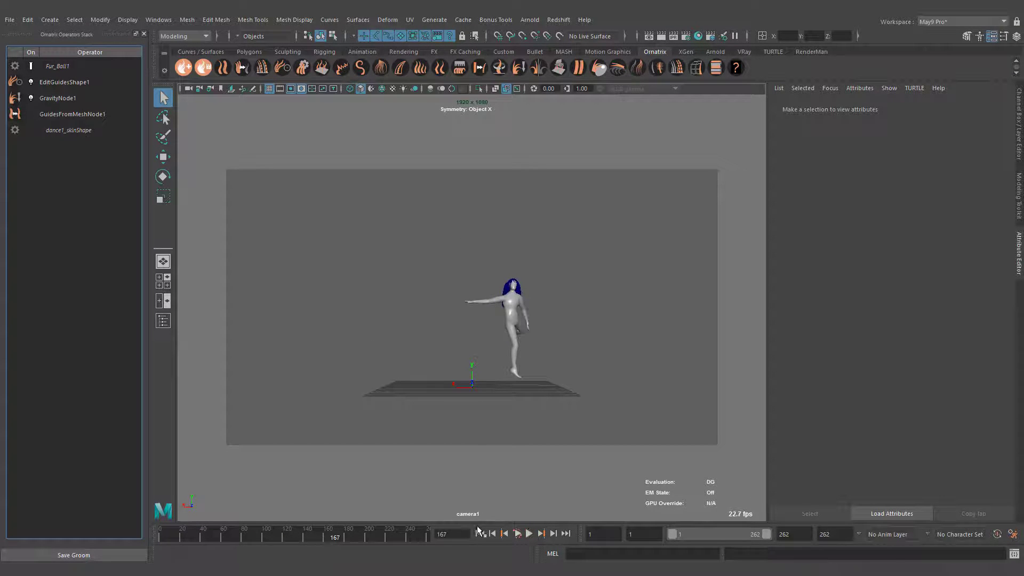
Step: Add DynamicsNode1 above EditGuidesShape1, preview to frame 123, enable Collide With Surface, rewind to frame 1
click(64, 79)
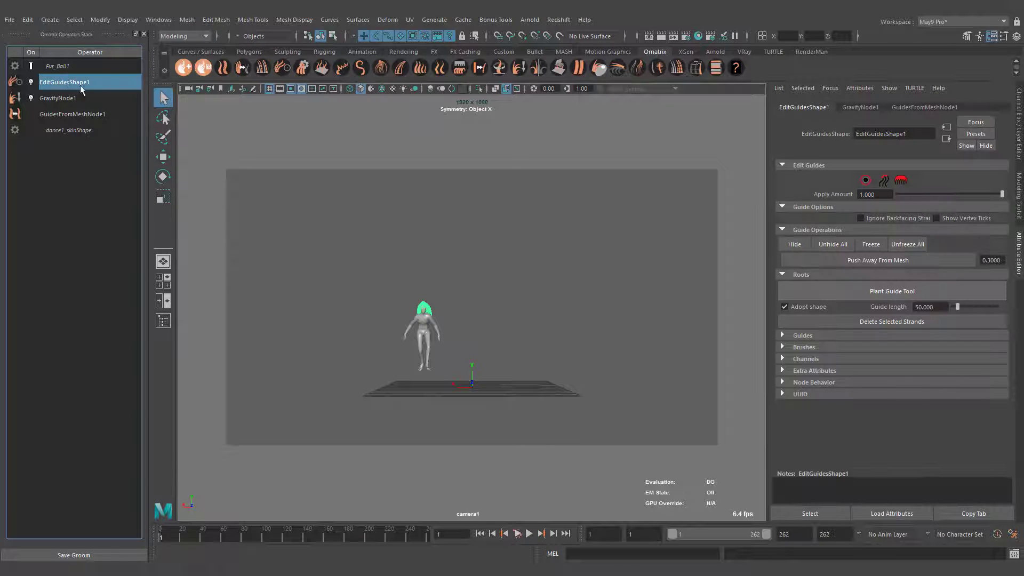
click(599, 68)
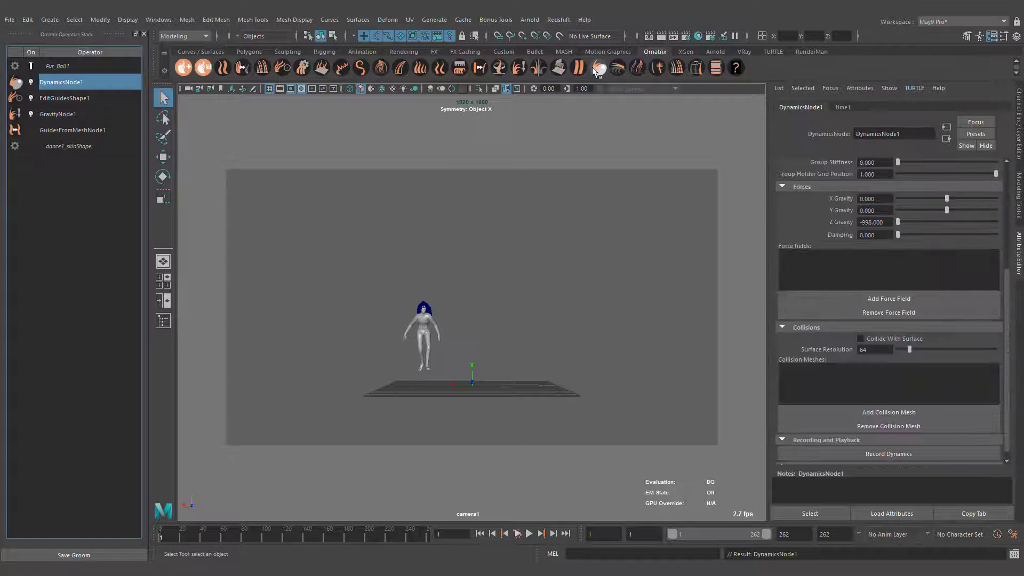
click(530, 532)
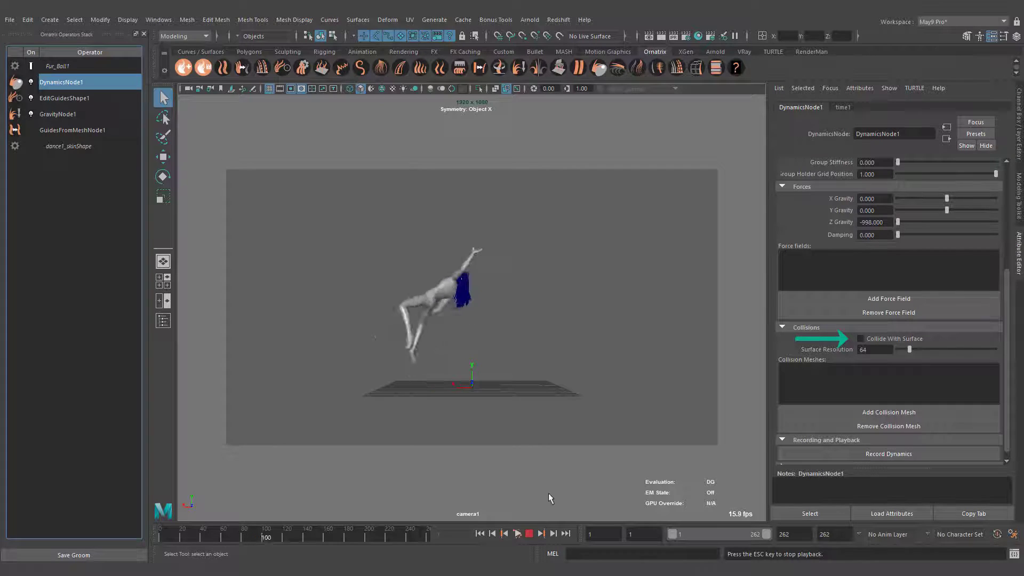
click(529, 533)
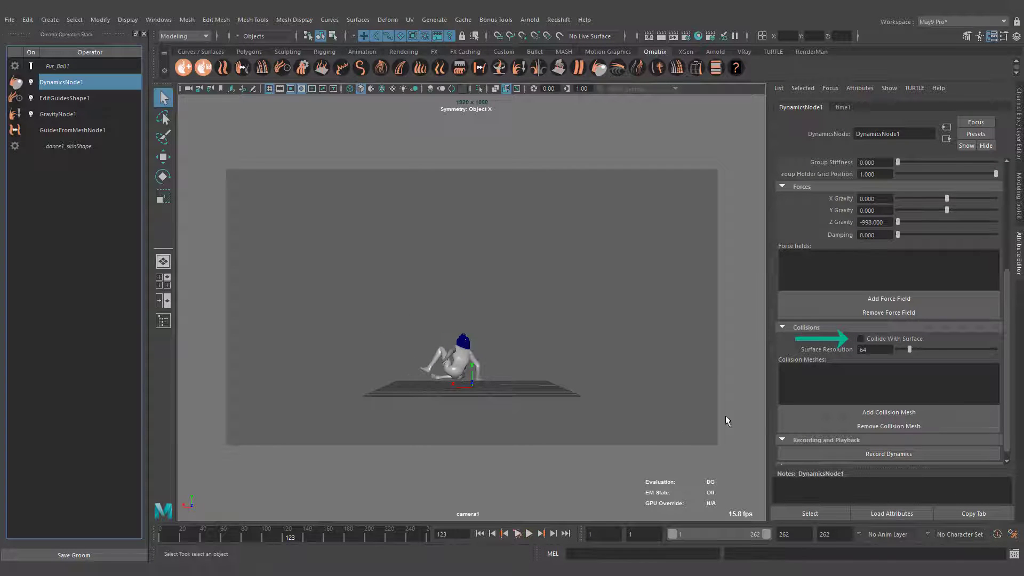
click(897, 339)
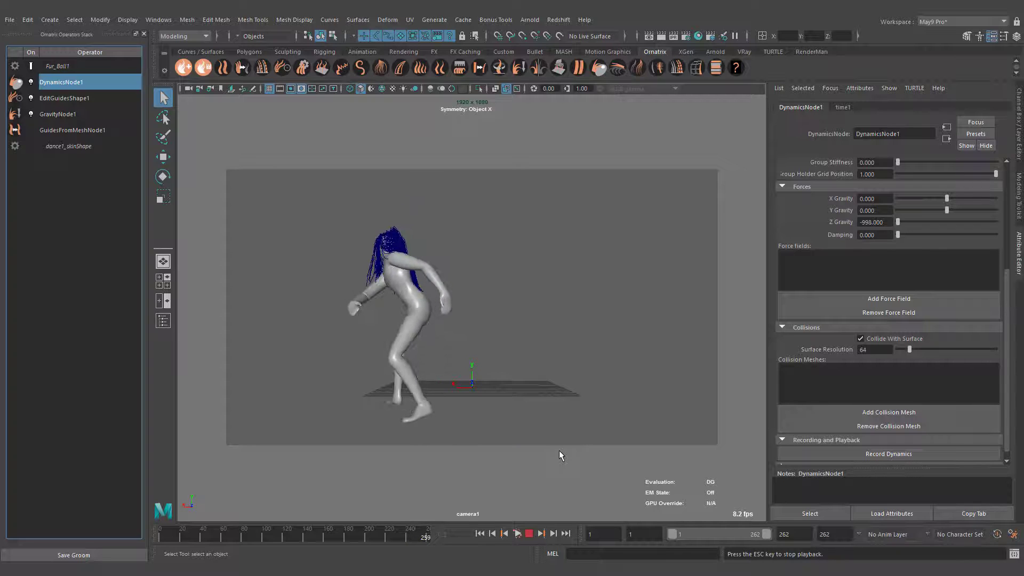
click(480, 533)
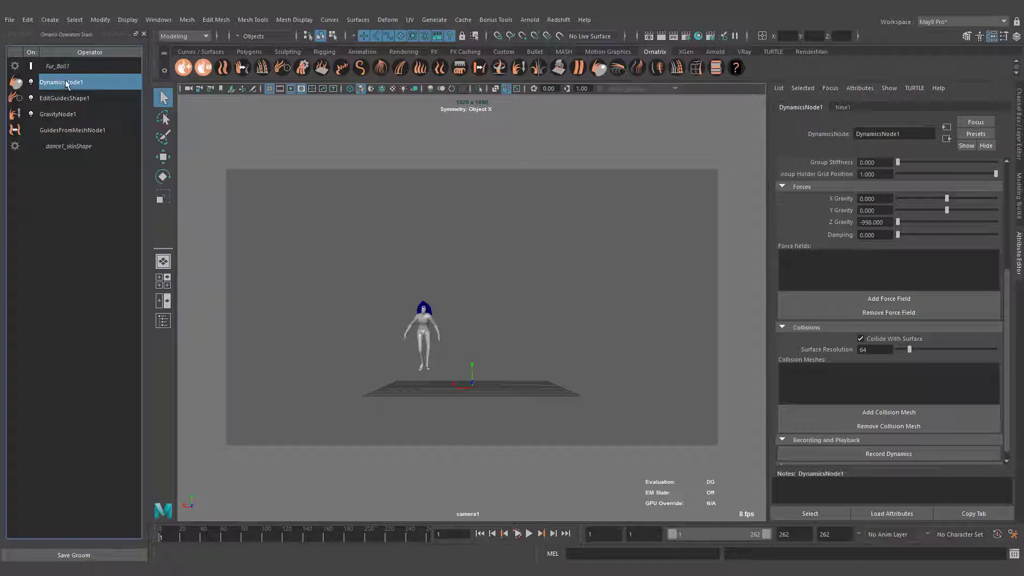
Step: Select Fur_Ball1 and start Export Selection with Ornatrix Alembic as the file type
click(72, 65)
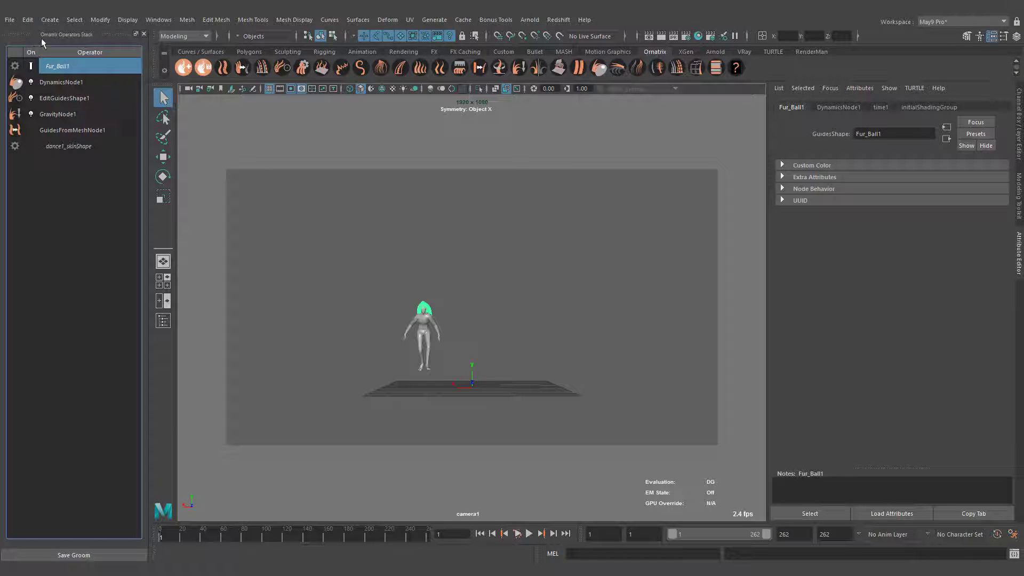
click(11, 21)
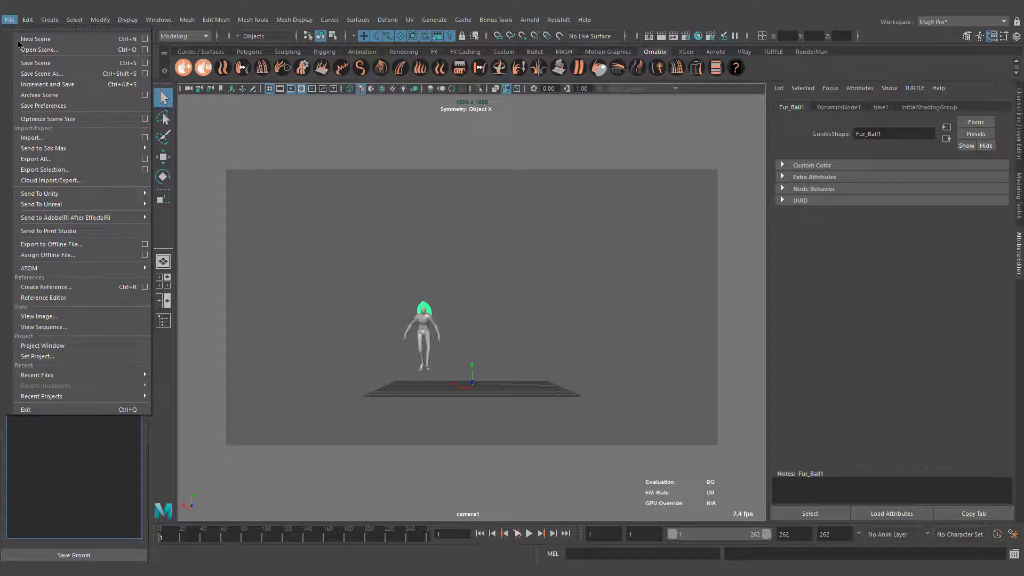
click(65, 172)
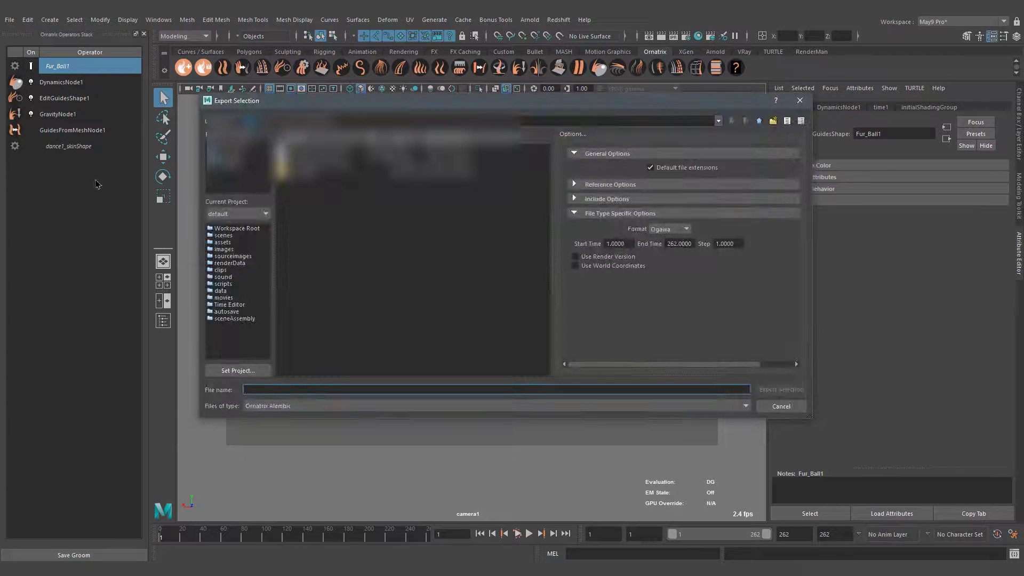
click(320, 407)
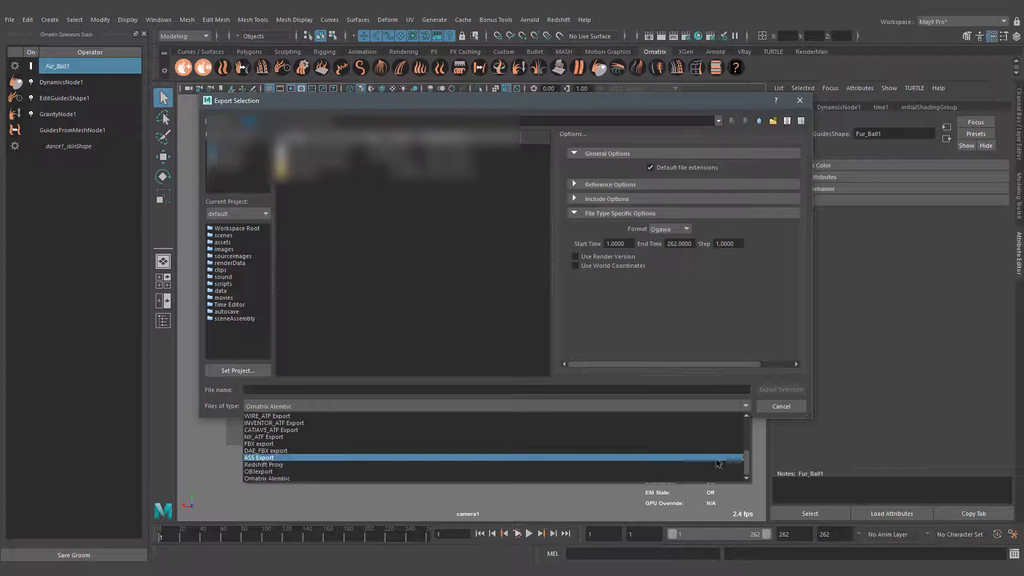
click(267, 479)
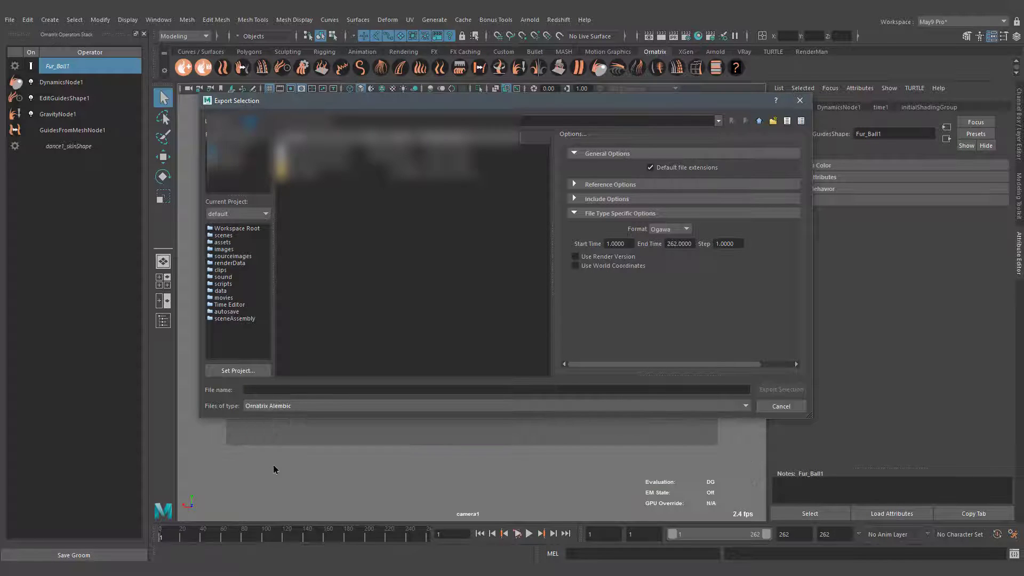
Step: Export to AnimationCache_02.abc over frames 1–262, replacing the existing file
click(320, 144)
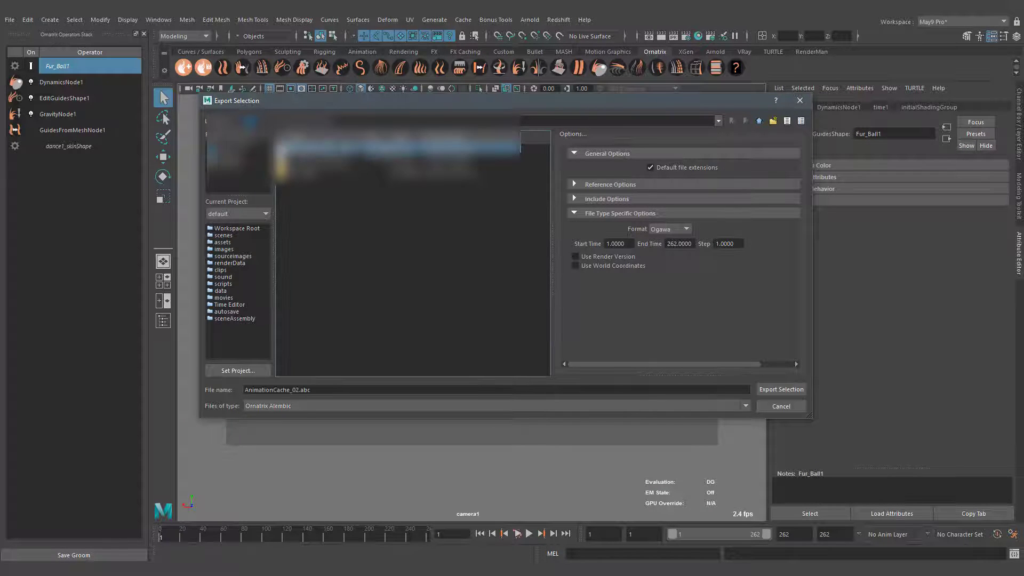
double_click(610, 244)
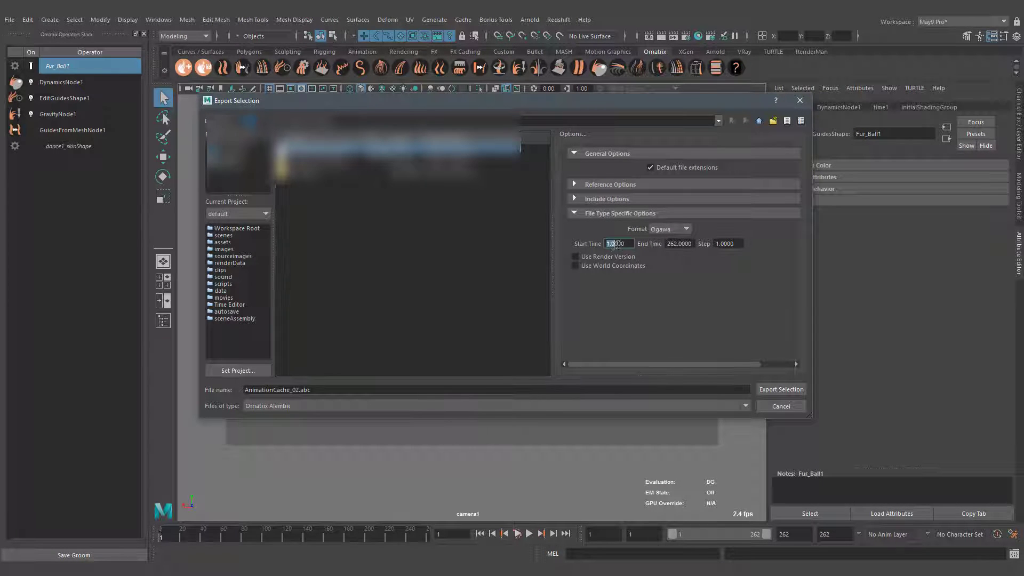
drag(666, 245, 690, 244)
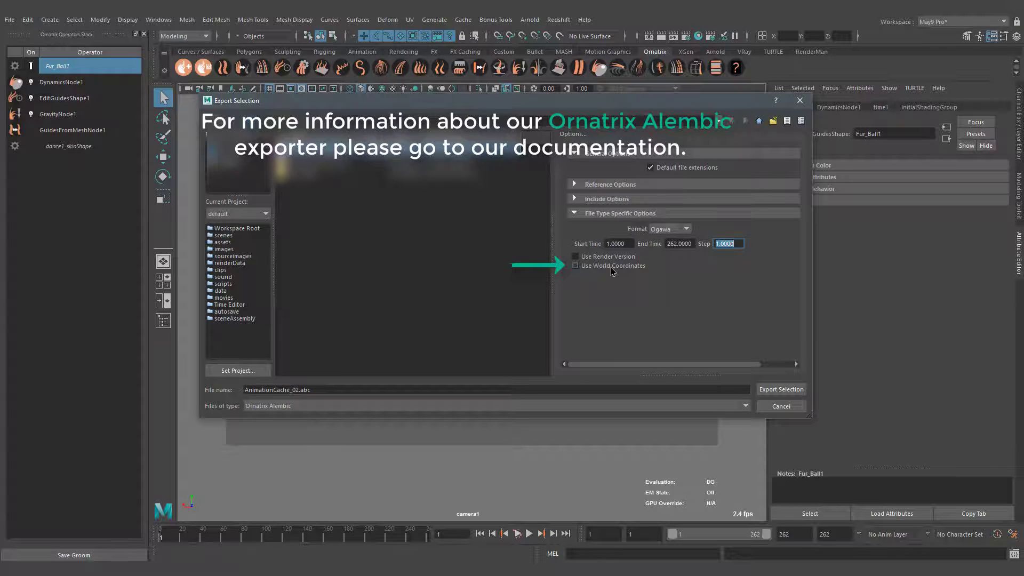
click(775, 394)
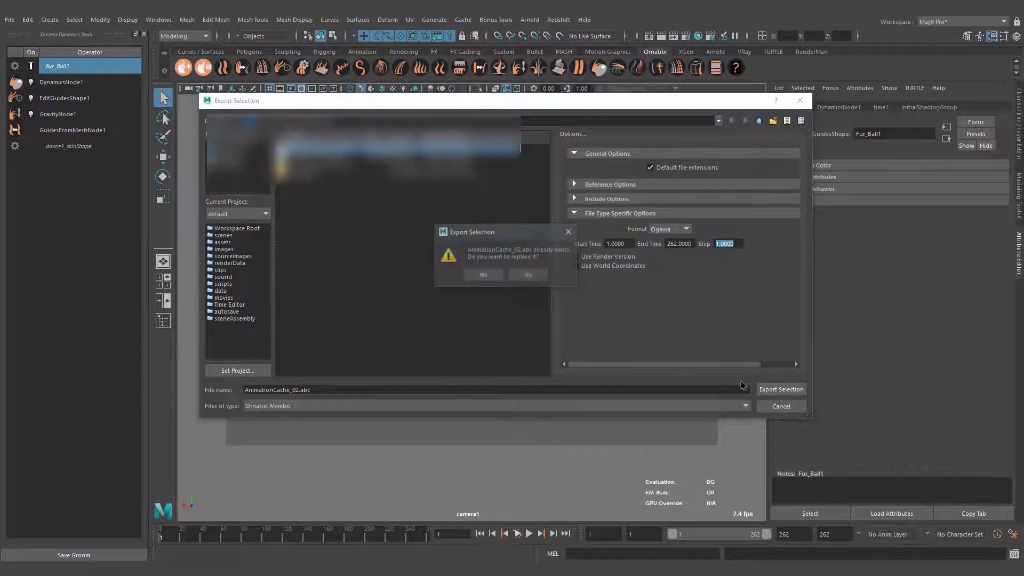
click(490, 278)
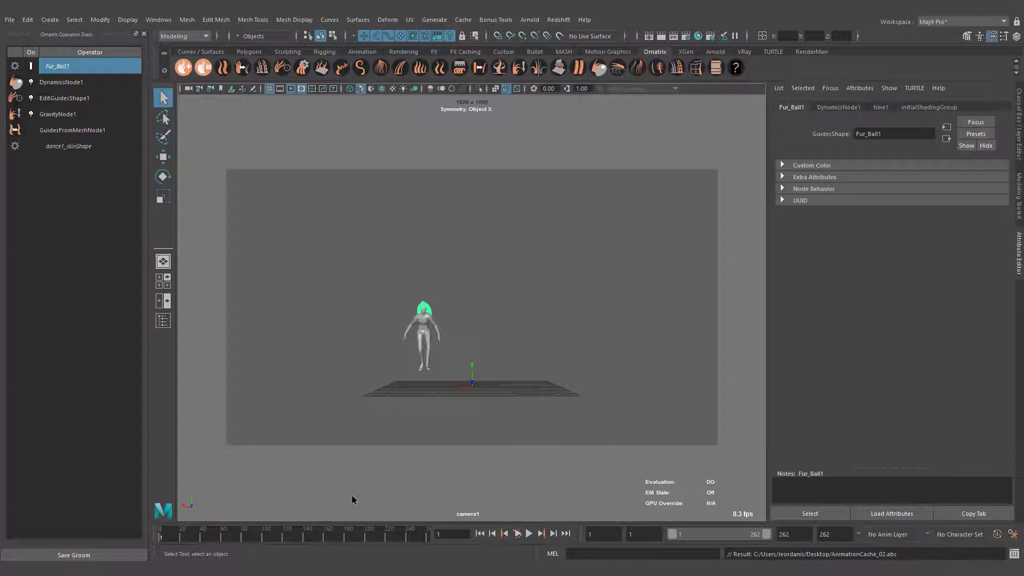
Step: Delete DynamicsNode1 and add AnimationCacheNode1 above EditGuidesShape1, browsing for its File Name
click(71, 83)
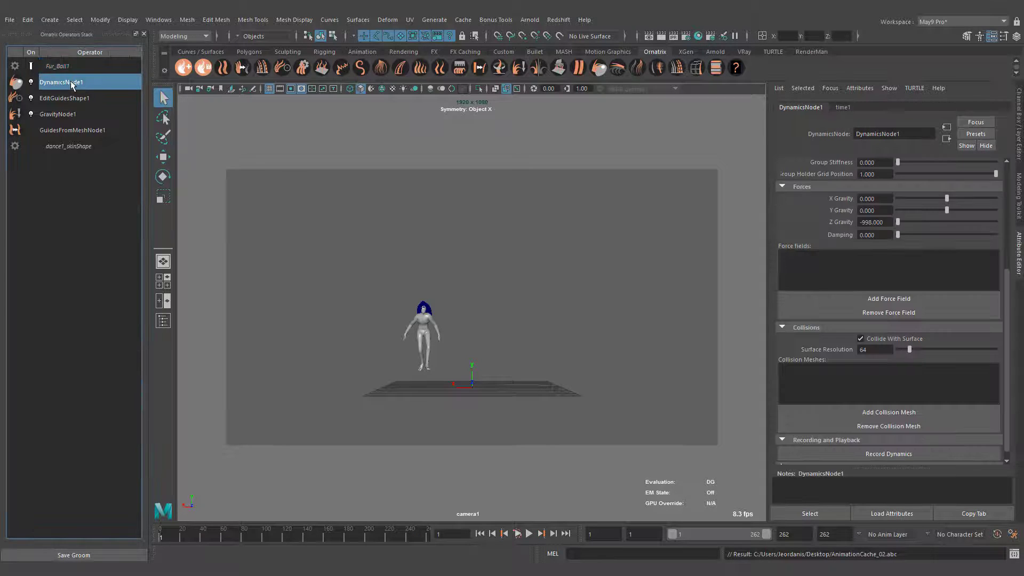
key(Delete)
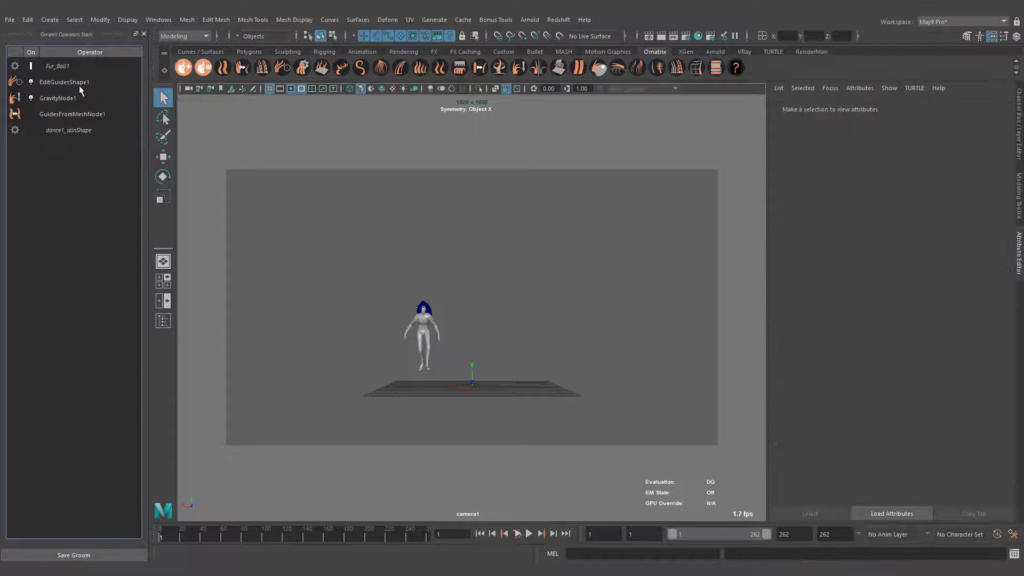
click(77, 82)
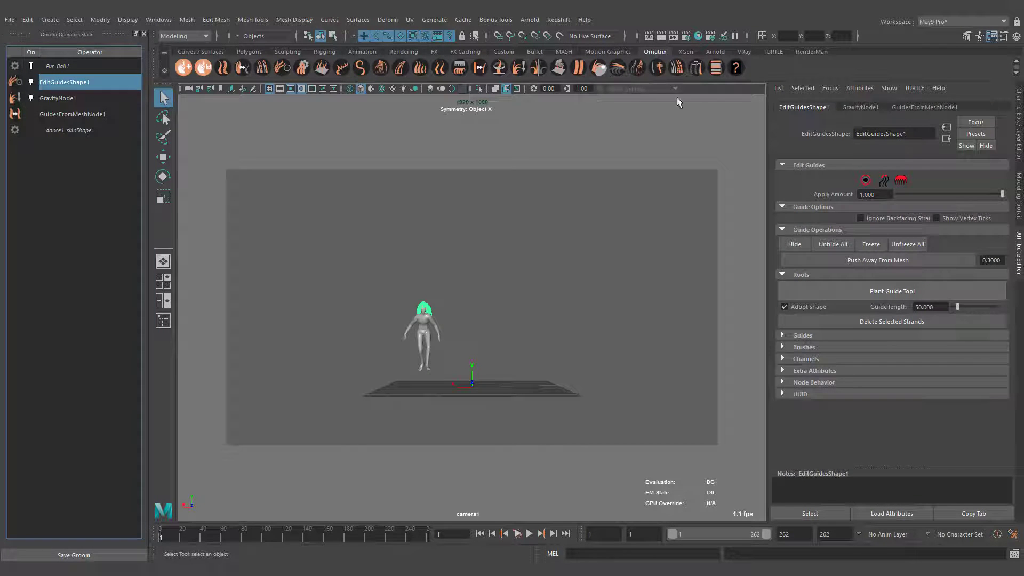
click(695, 68)
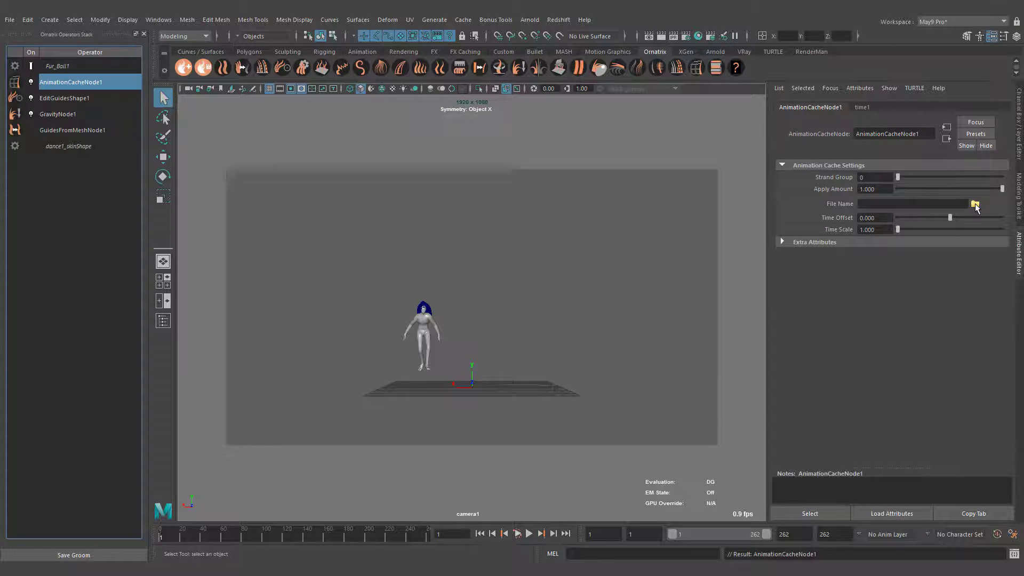
click(975, 204)
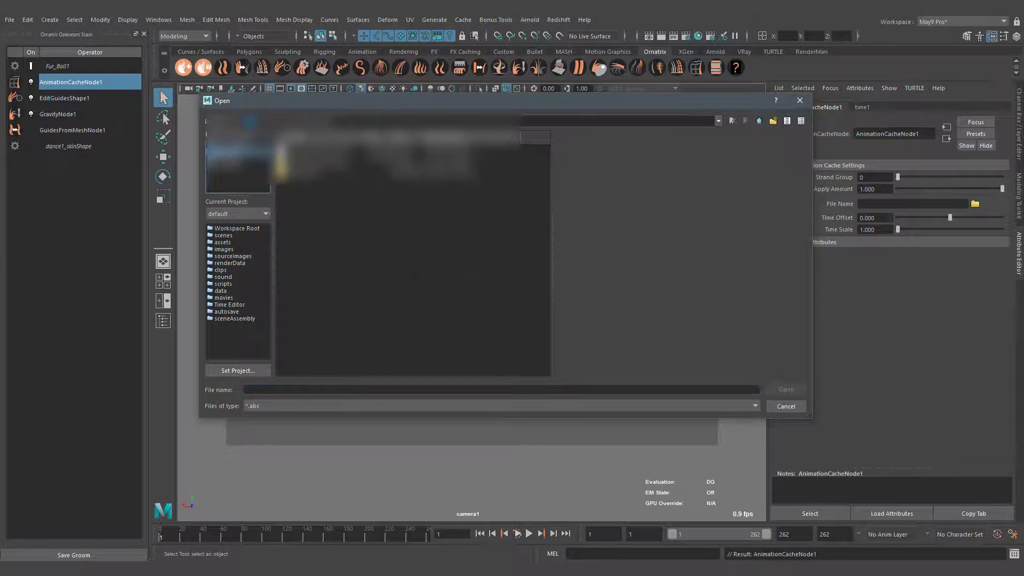
Step: Load AnimationCache_02.abc as the cache file for AnimationCacheNode1
click(298, 144)
click(786, 389)
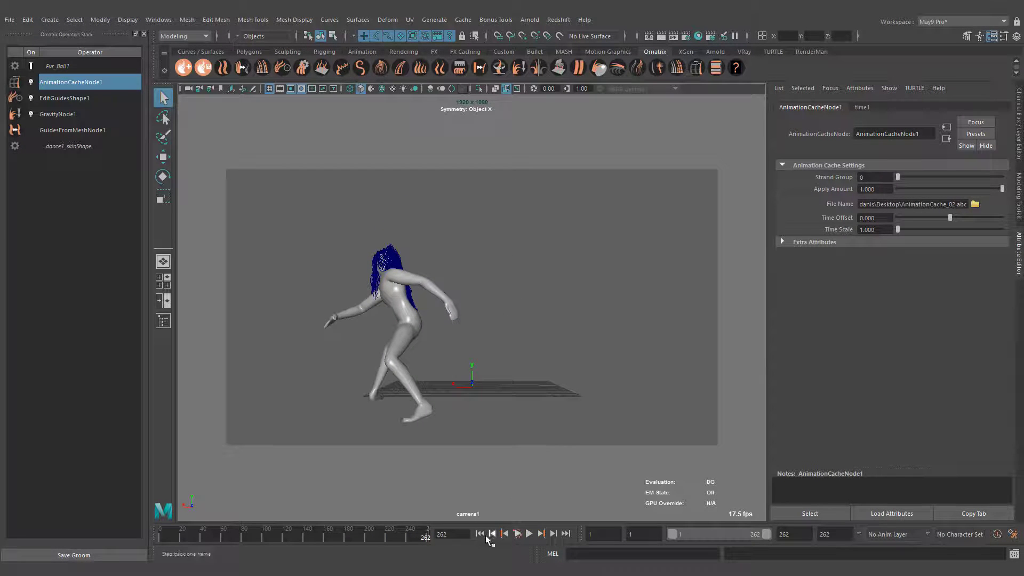
click(480, 533)
click(529, 533)
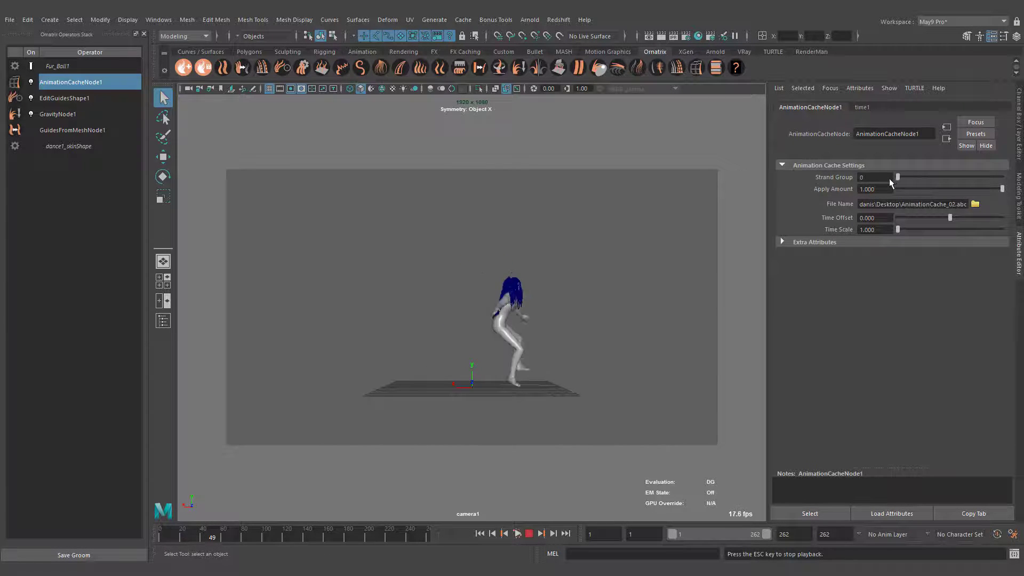
drag(1002, 189, 888, 187)
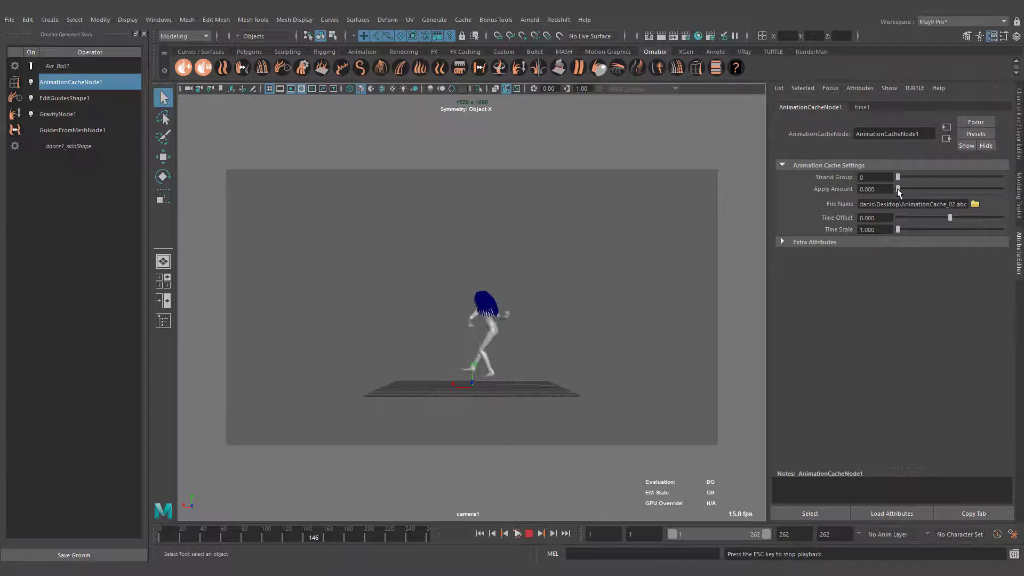
drag(897, 189, 1003, 189)
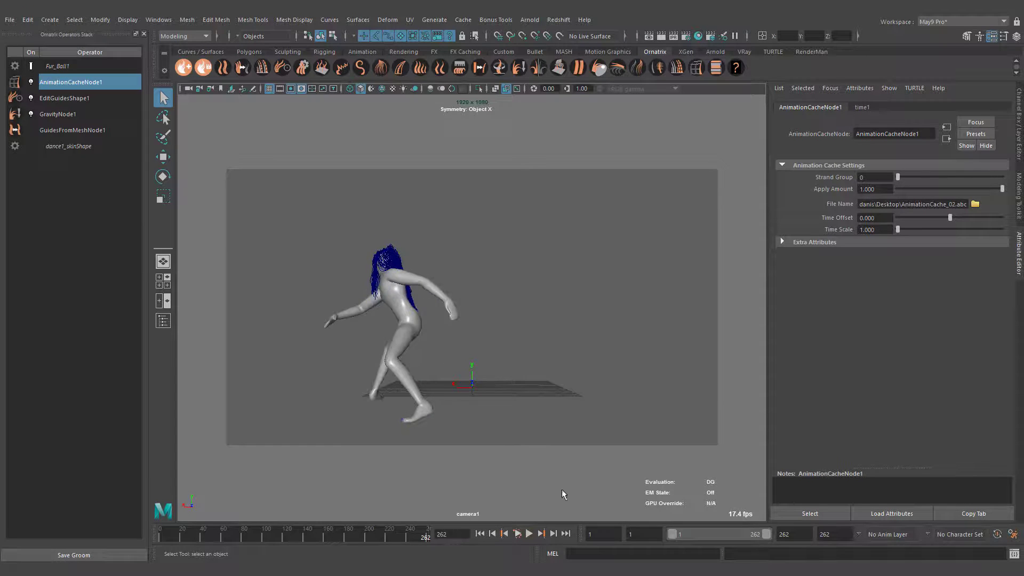
click(481, 534)
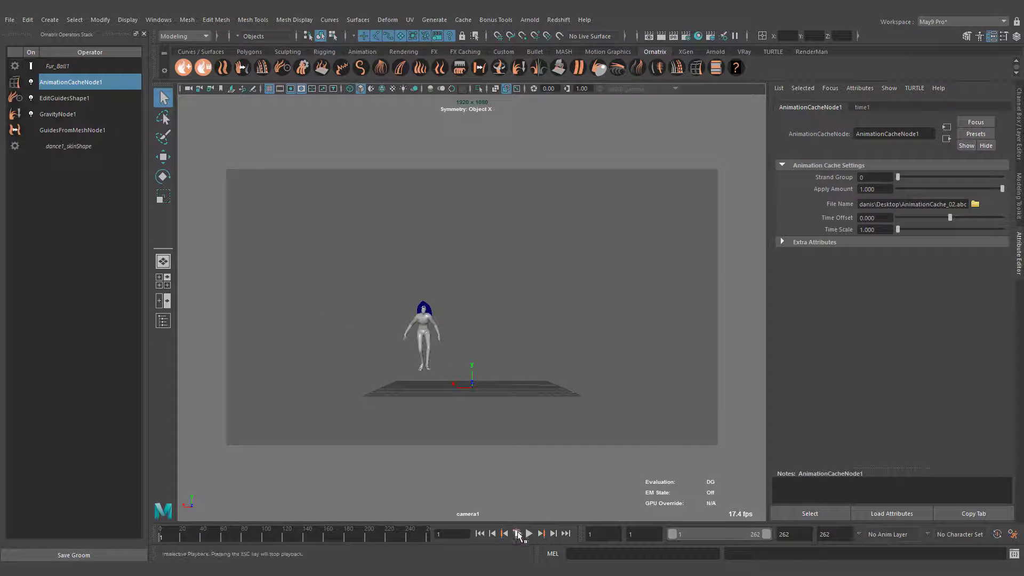
click(529, 534)
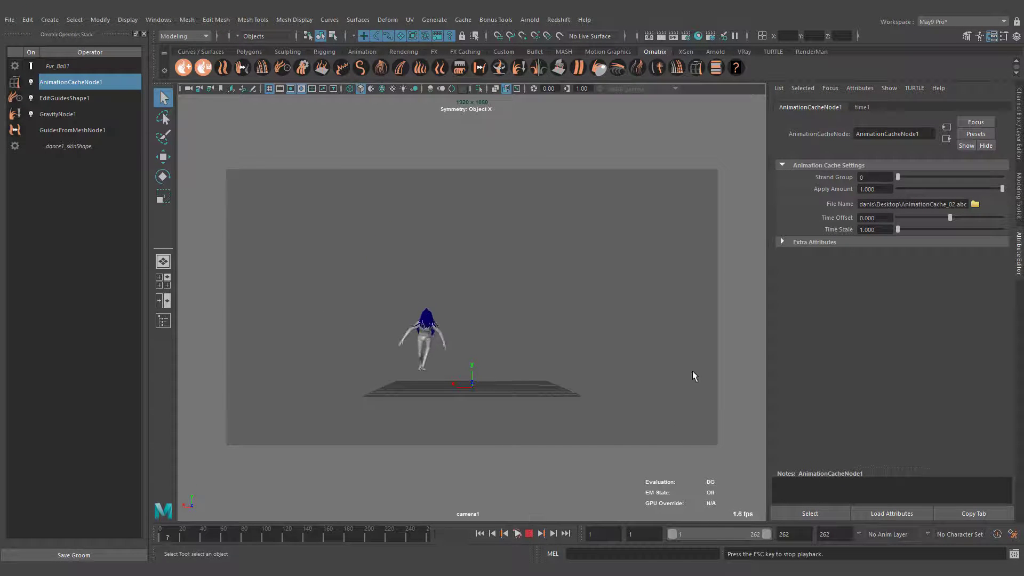
double_click(883, 228)
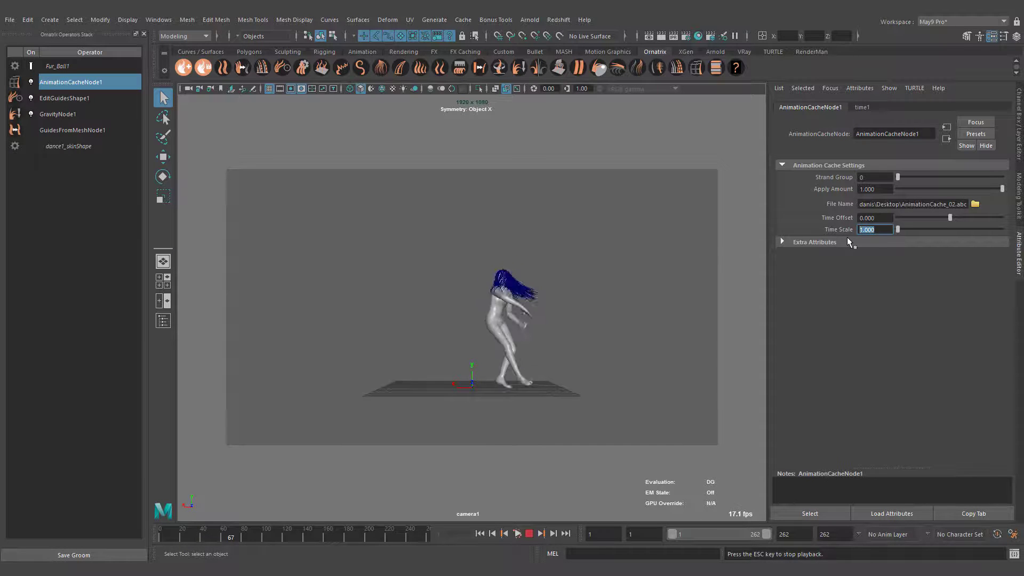
text(2)
key(Return)
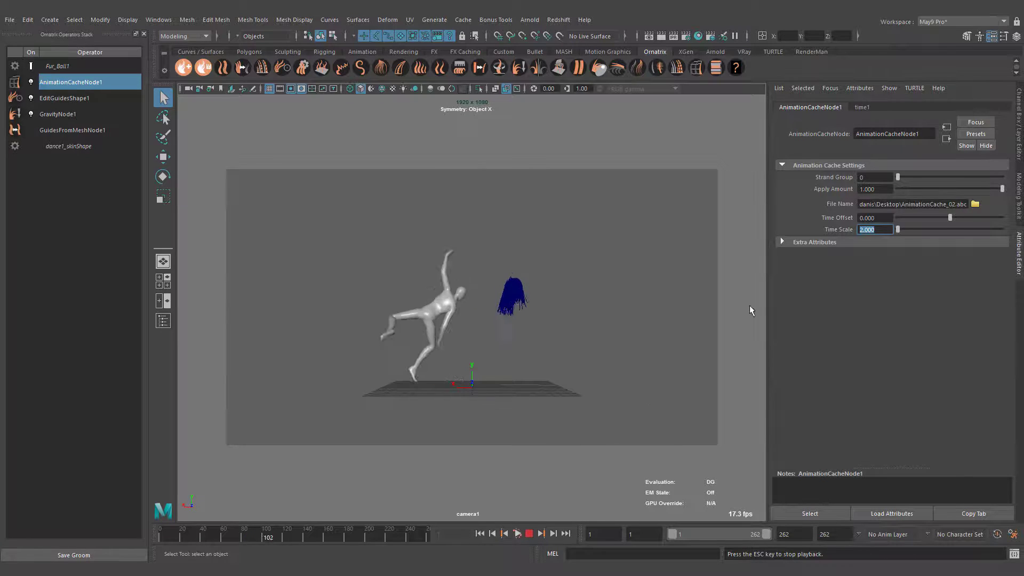
text(1)
key(Return)
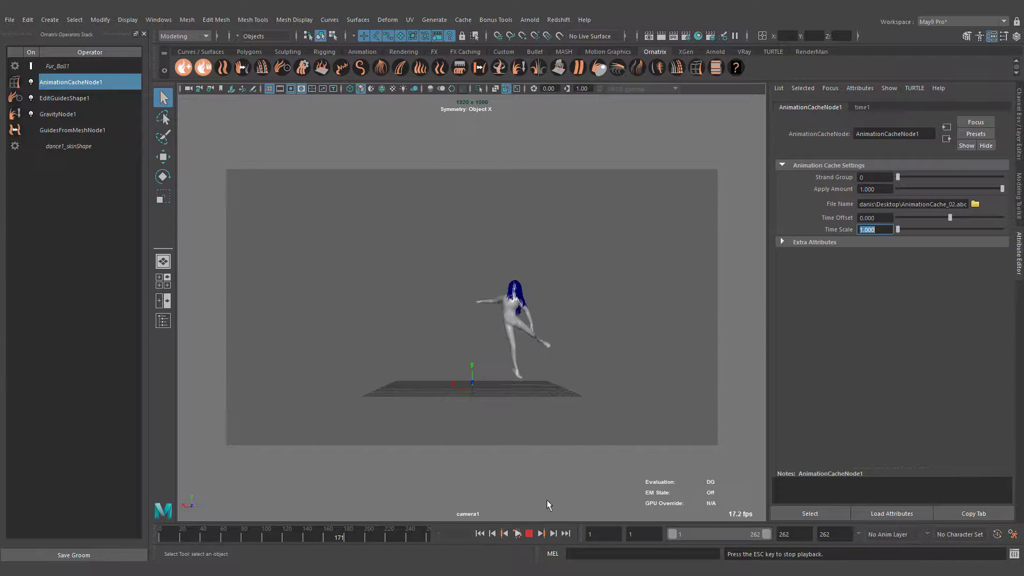
click(529, 536)
click(480, 534)
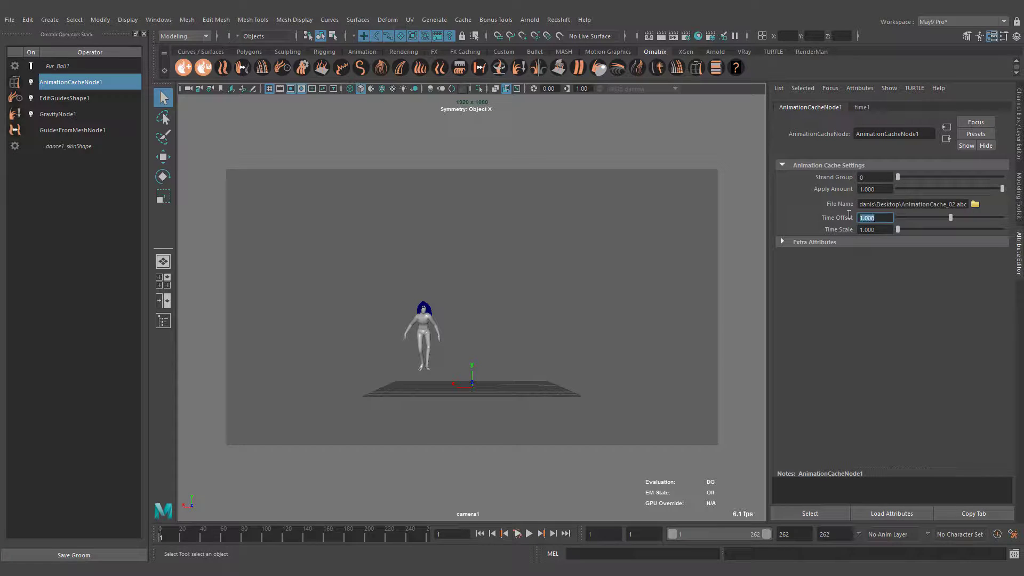
click(528, 533)
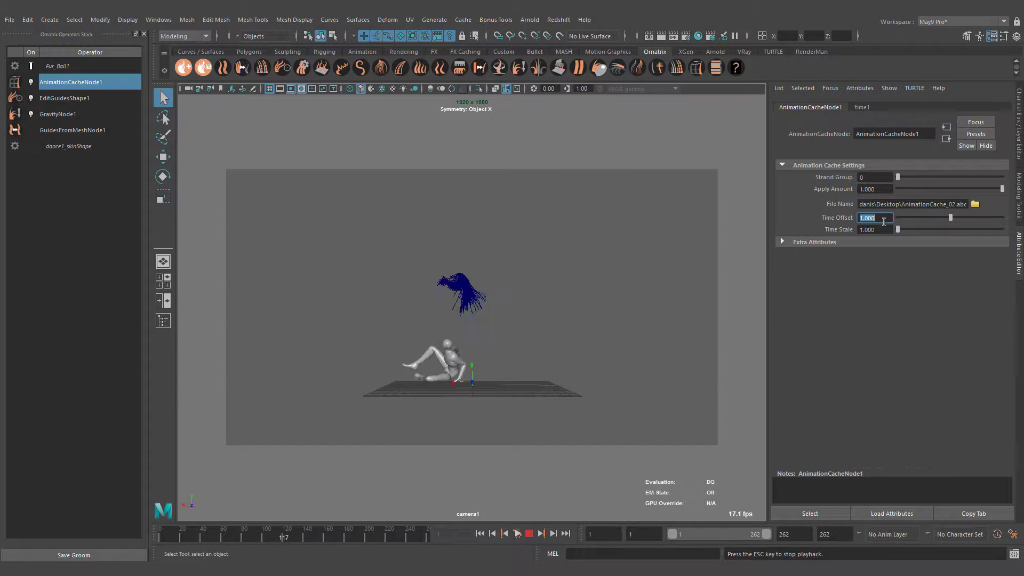
text(0)
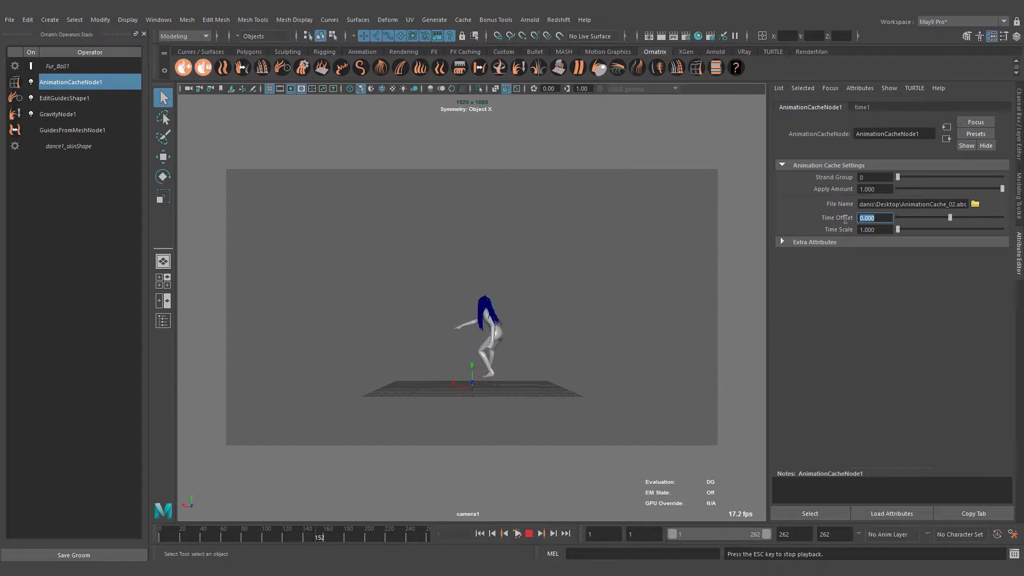